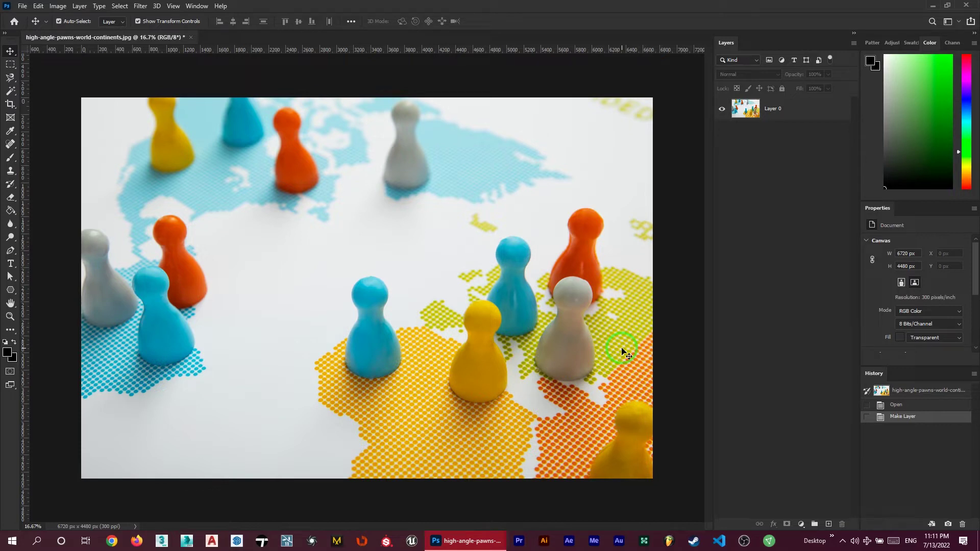
# Open the Image Size settings and review the Fit To presets while keeping Original Size
pyautogui.click(263, 282)
pyautogui.click(57, 7)
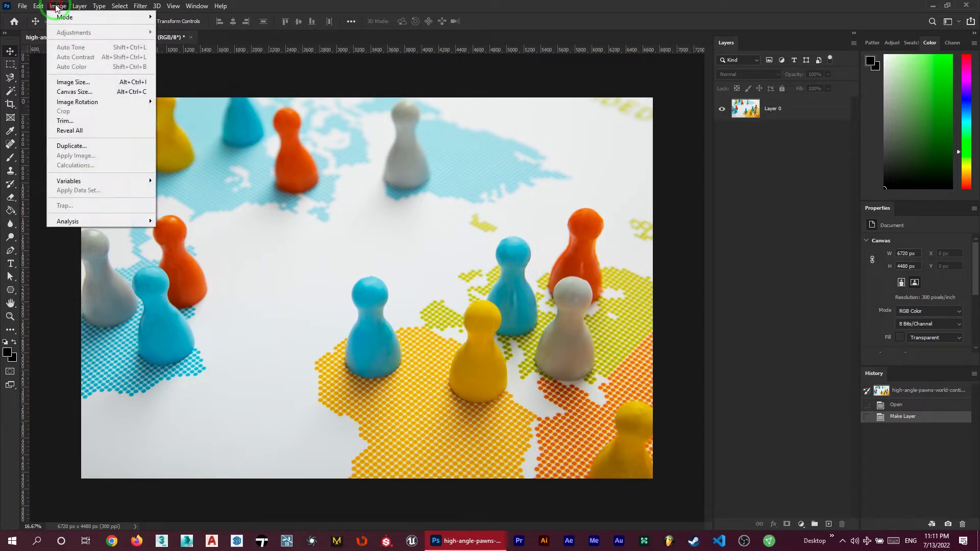
pyautogui.click(65, 82)
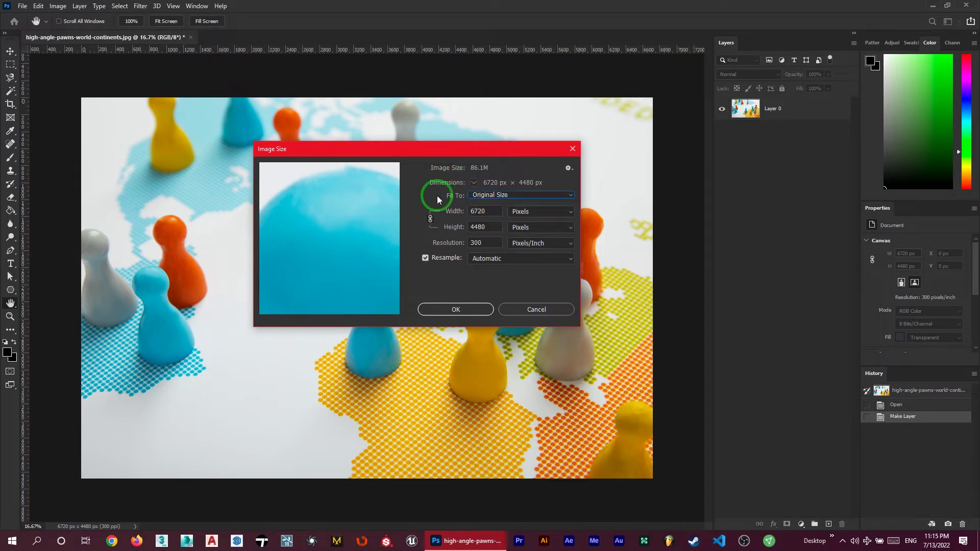
pyautogui.click(513, 198)
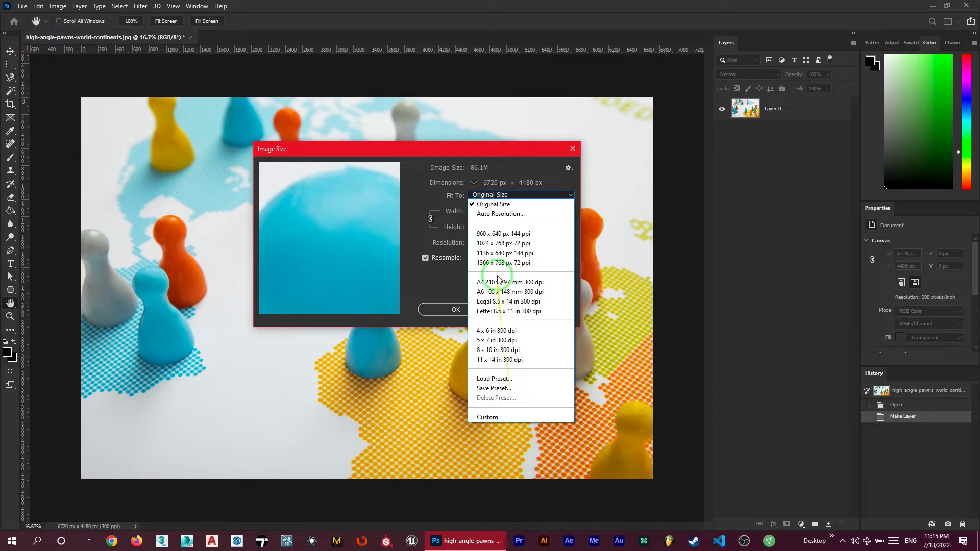
pyautogui.click(452, 204)
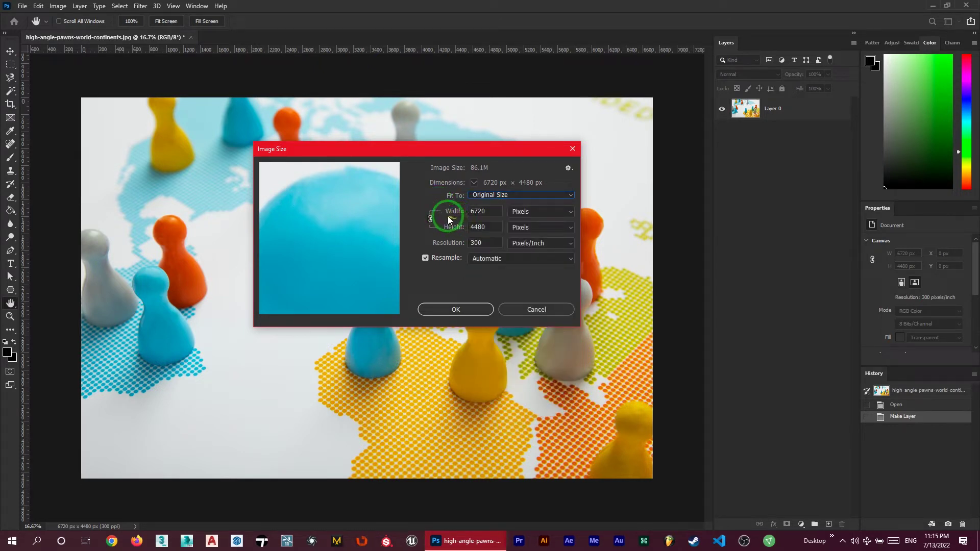
# Try a linked image width of 6755 pixels and restore the original dimensions
pyautogui.click(457, 212)
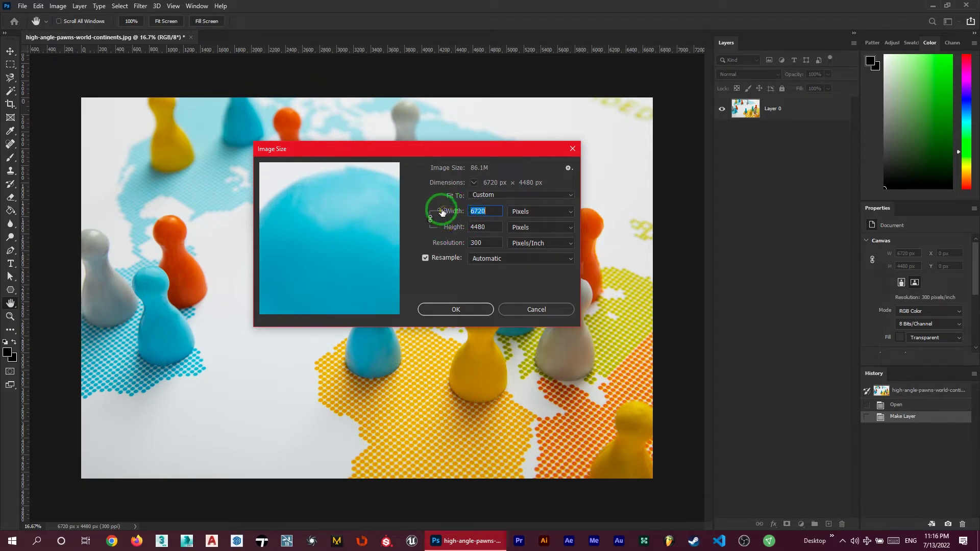
pyautogui.click(487, 211)
pyautogui.moveTo(487, 211); pyautogui.dragTo(468, 211)
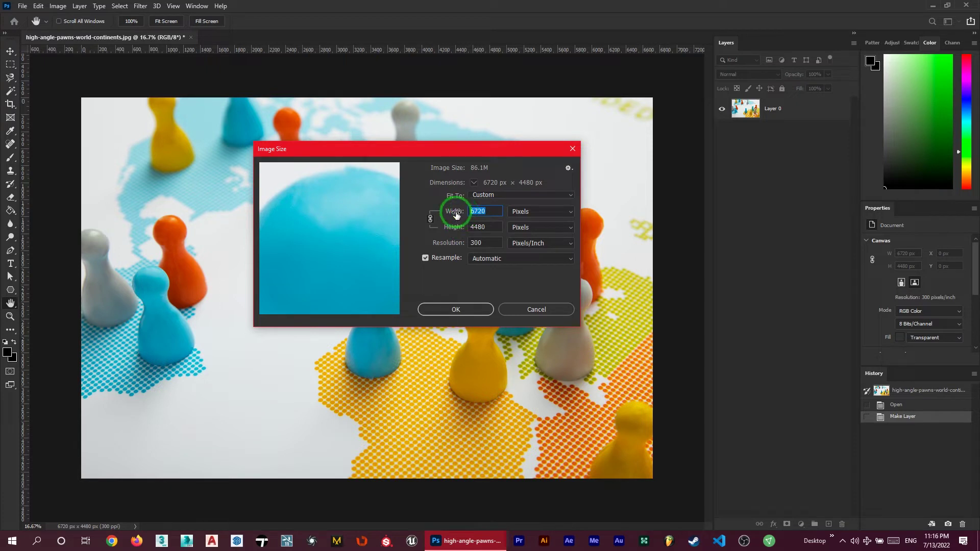
pyautogui.moveTo(456, 214)
pyautogui.mouseDown()
pyautogui.moveTo(418, 210)
pyautogui.moveTo(490, 210)
pyautogui.moveTo(439, 210)
pyautogui.moveTo(470, 210)
pyautogui.mouseUp()
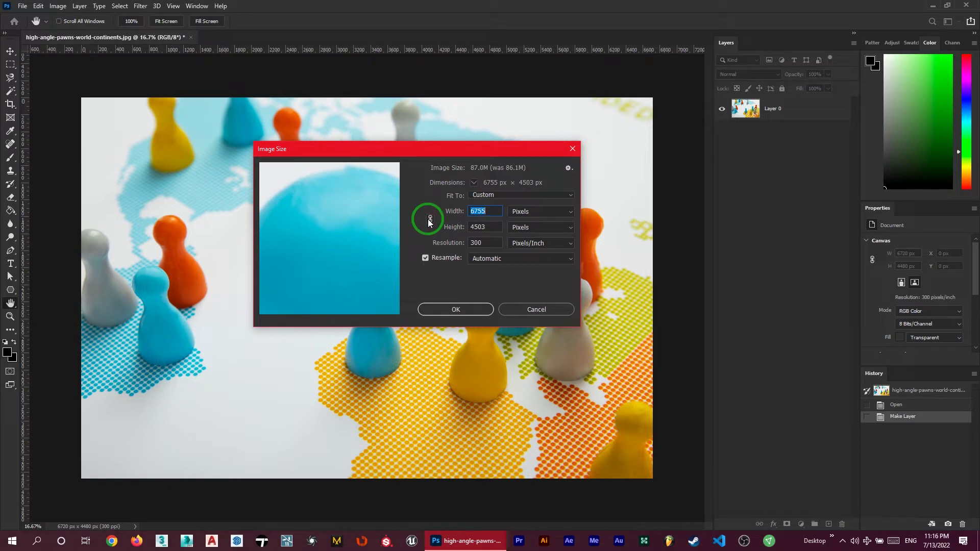
pyautogui.moveTo(448, 212)
pyautogui.mouseDown()
pyautogui.moveTo(422, 213)
pyautogui.moveTo(474, 212)
pyautogui.moveTo(446, 222)
pyautogui.mouseUp()
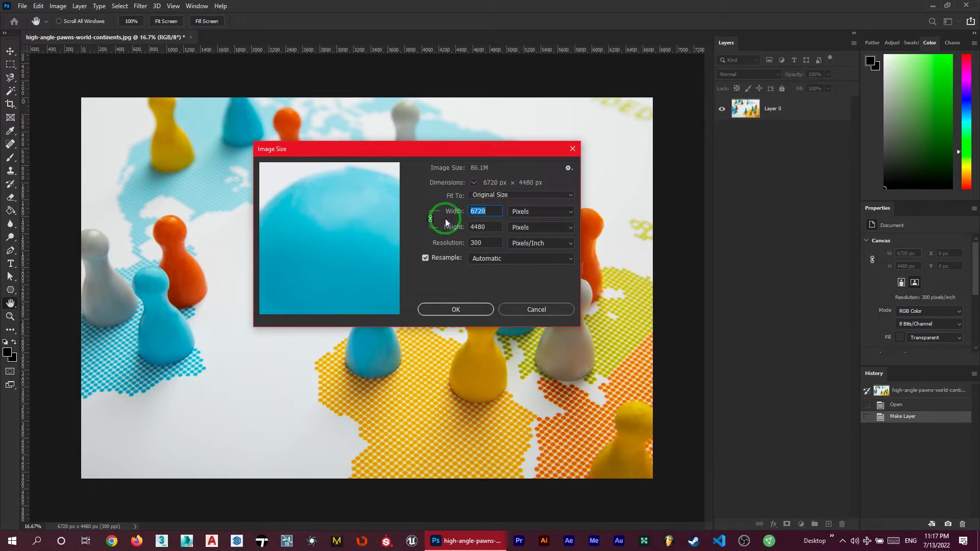
# Review the units available for the image width, keep Pixels, and close the Image Size settings
pyautogui.click(536, 217)
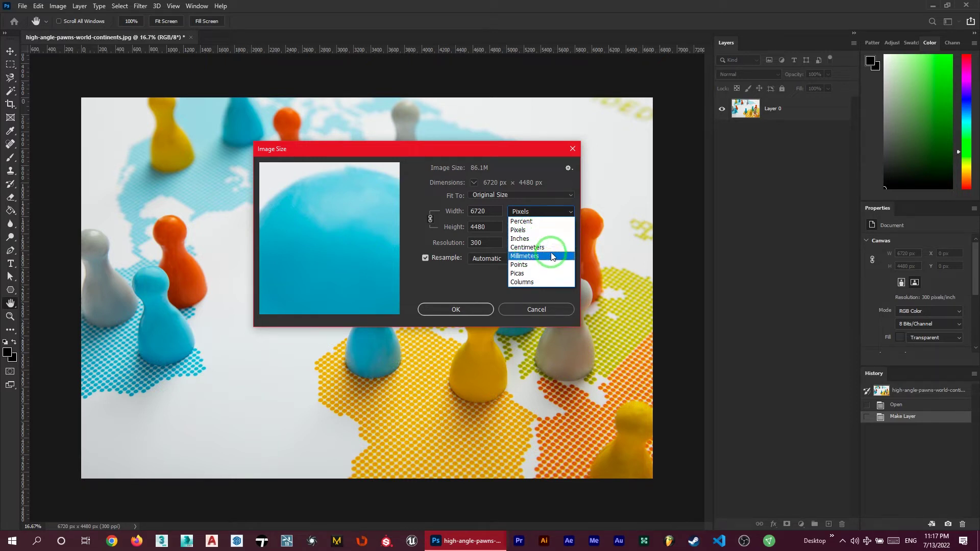
pyautogui.click(480, 237)
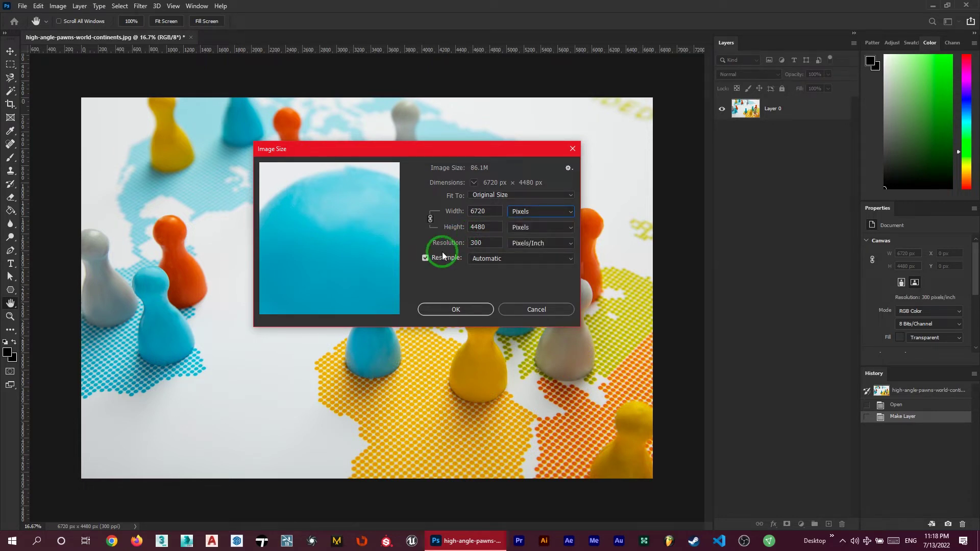
pyautogui.click(453, 311)
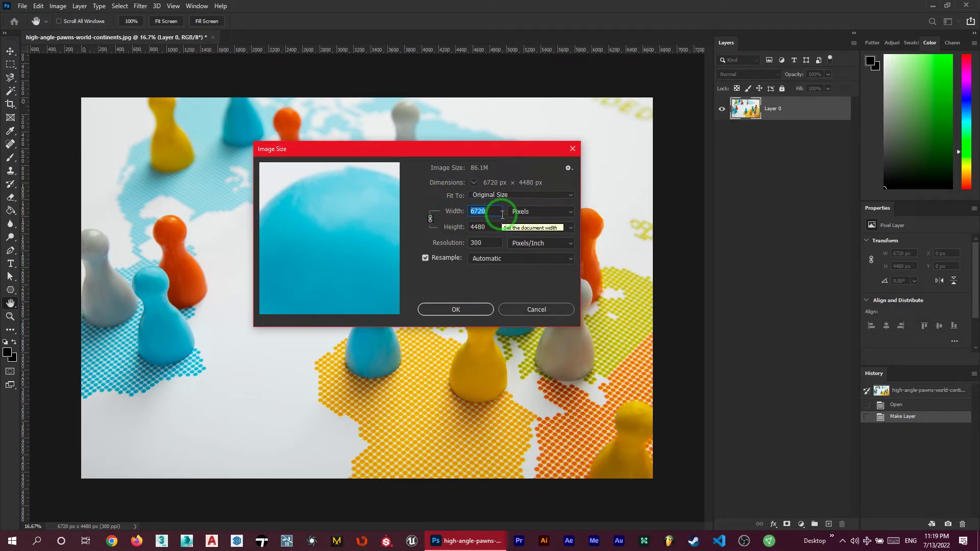
# Resize the image proportionally to a width of 1980 pixels at 300 pixels/inch
pyautogui.write('1980')
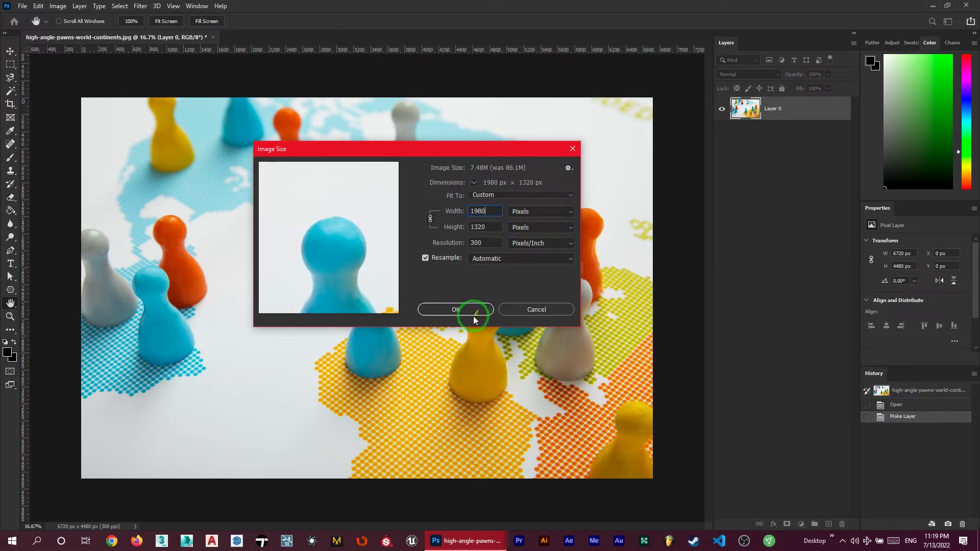
pyautogui.click(456, 310)
pyautogui.press('v')
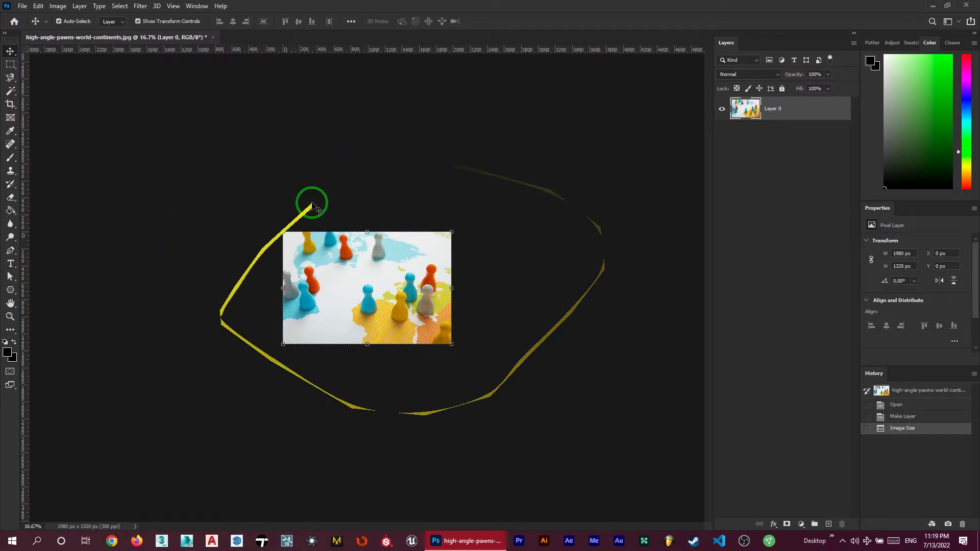
pyautogui.hotkey('ctrl', '+')
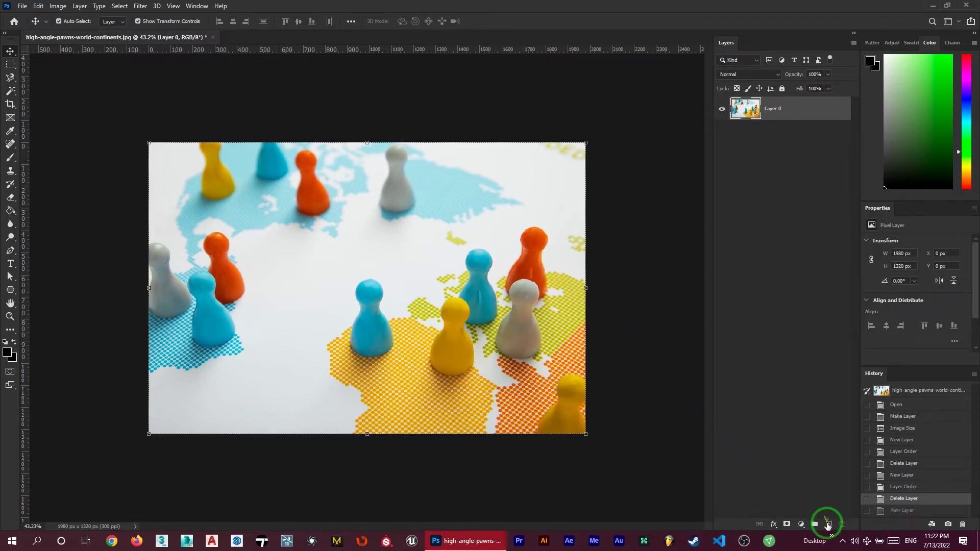
# Add a new empty layer below the photo layer and reselect the photo layer
pyautogui.click(828, 524)
pyautogui.moveTo(780, 117); pyautogui.dragTo(779, 132)
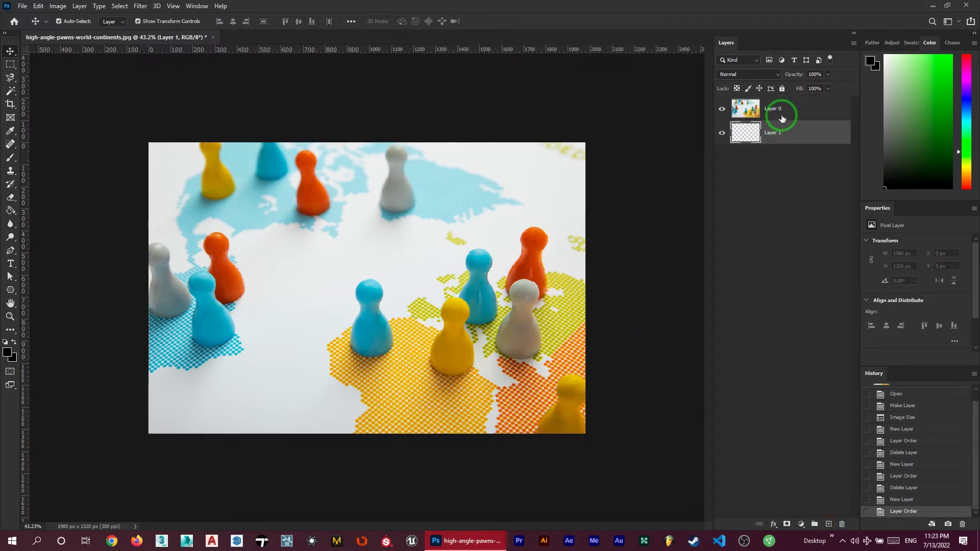
pyautogui.click(789, 113)
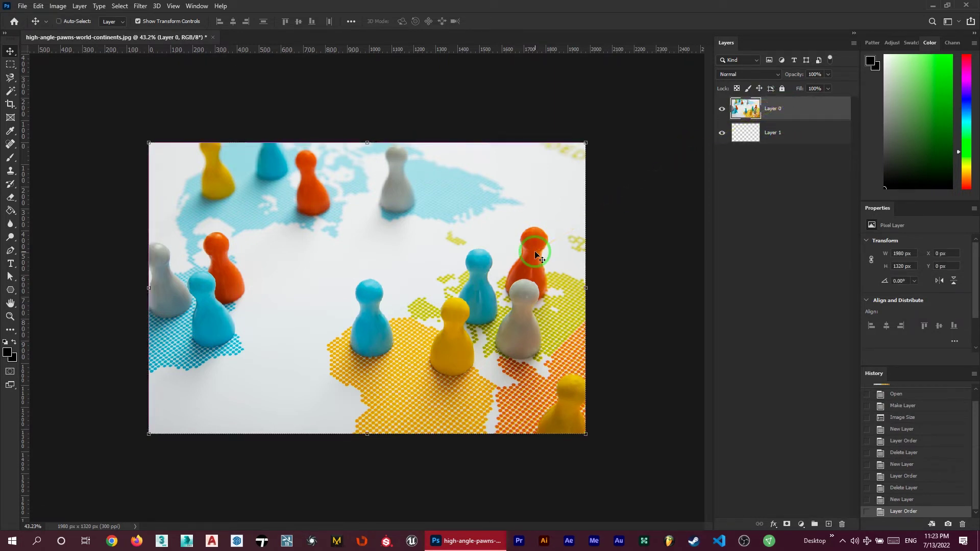
# Try scaling the photo layer proportionally from its upper-left corner to about 1676 × 1117 px with Free Transform, and undo the scaling
pyautogui.click(37, 7)
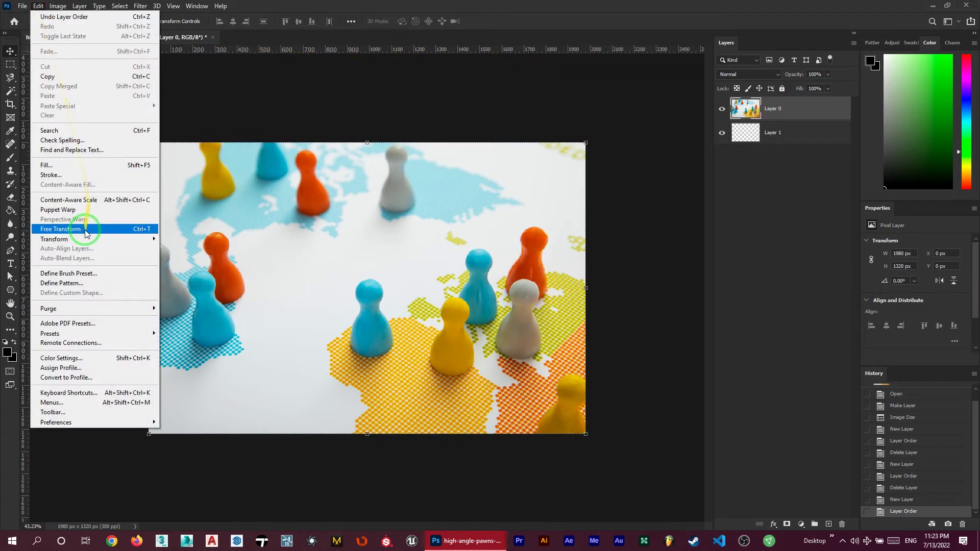
pyautogui.click(85, 234)
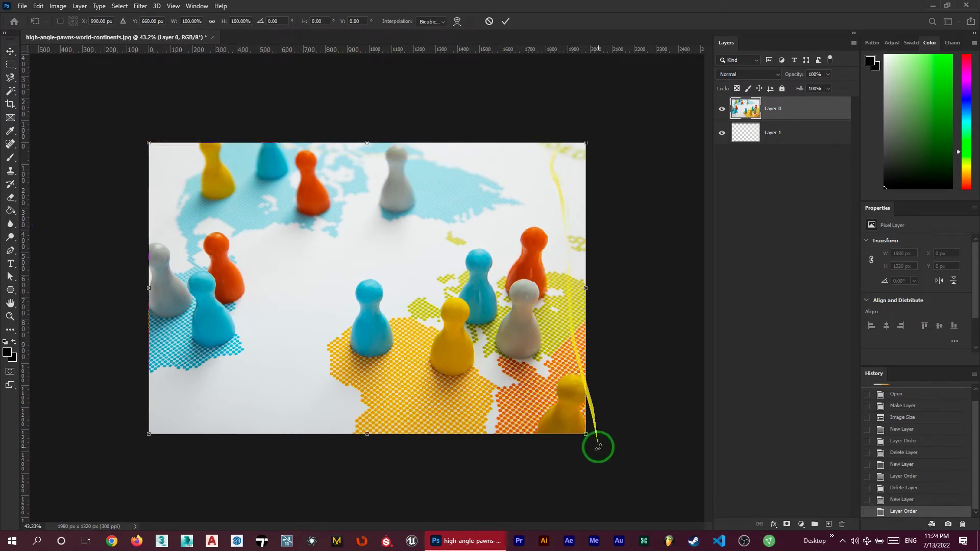
pyautogui.moveTo(146, 144); pyautogui.dragTo(214, 185)
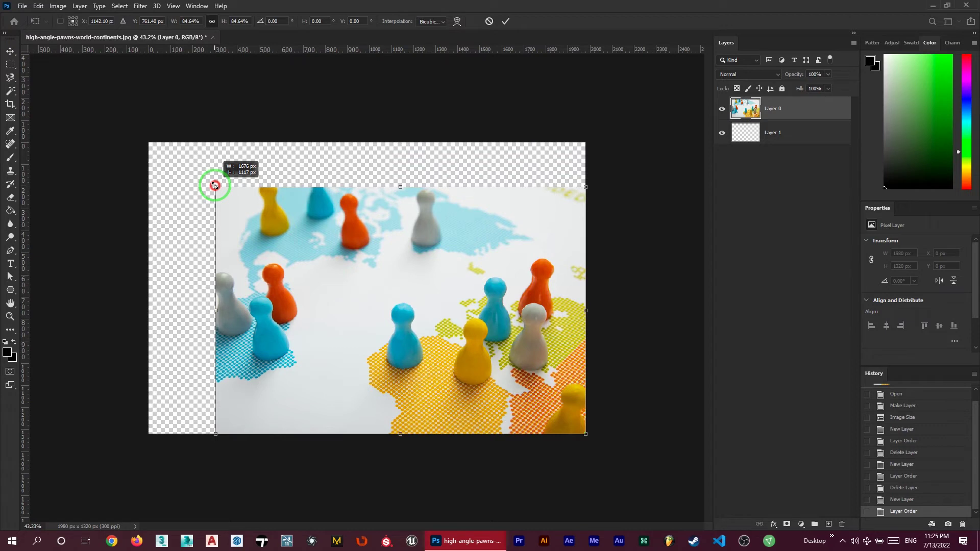
pyautogui.moveTo(215, 185); pyautogui.dragTo(215, 186)
pyautogui.hotkey('ctrl', 'z')
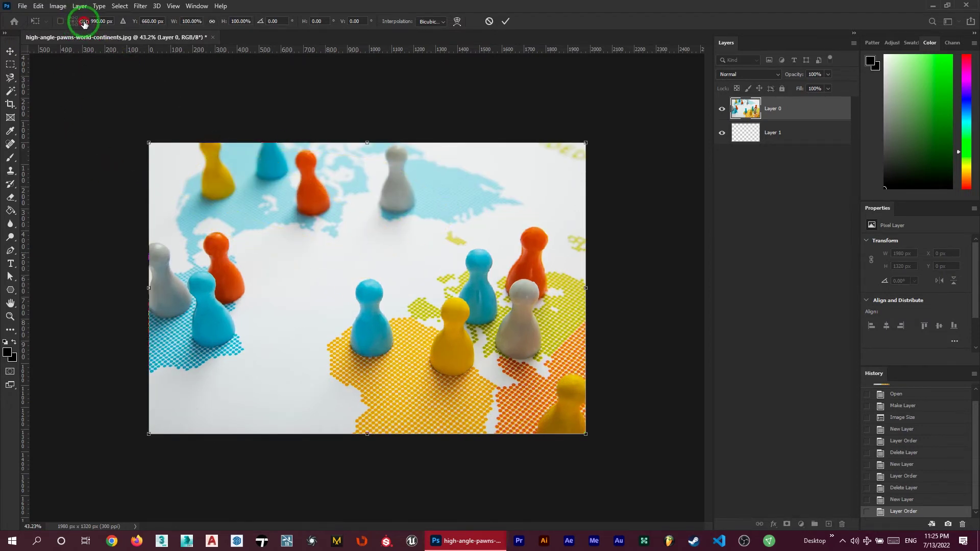
# Try moving the photo layer to about X 1028 px, Y 680 px, scaling it proportionally to about 90%, and applying the transform
pyautogui.moveTo(84, 23); pyautogui.dragTo(144, 19)
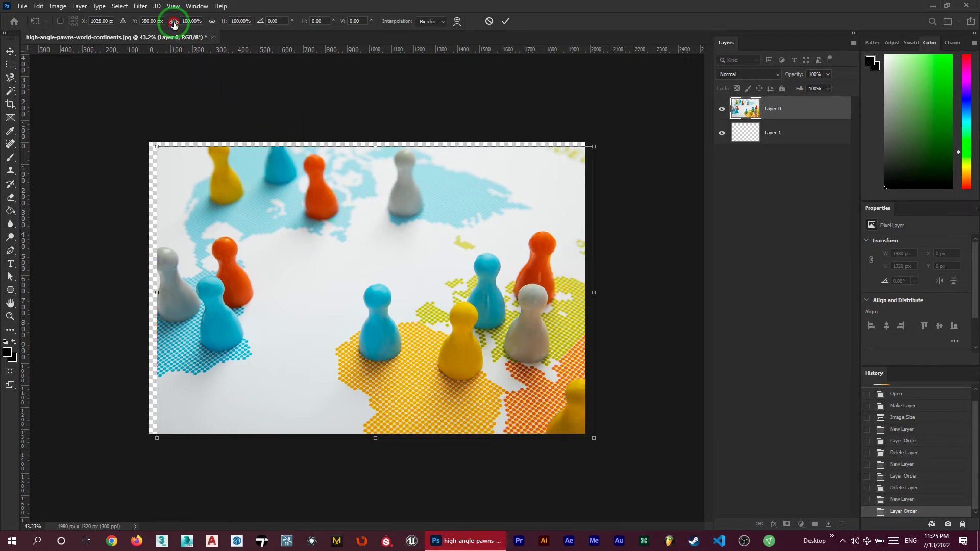
pyautogui.moveTo(174, 24)
pyautogui.mouseDown()
pyautogui.moveTo(225, 27)
pyautogui.moveTo(153, 28)
pyautogui.moveTo(210, 29)
pyautogui.moveTo(173, 41)
pyautogui.mouseUp()
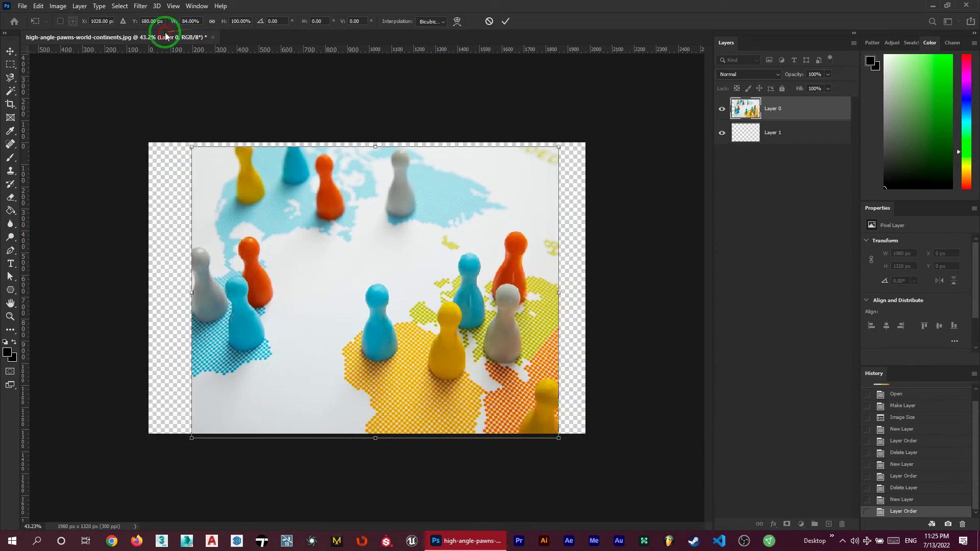
pyautogui.click(210, 21)
pyautogui.moveTo(172, 23); pyautogui.dragTo(145, 26)
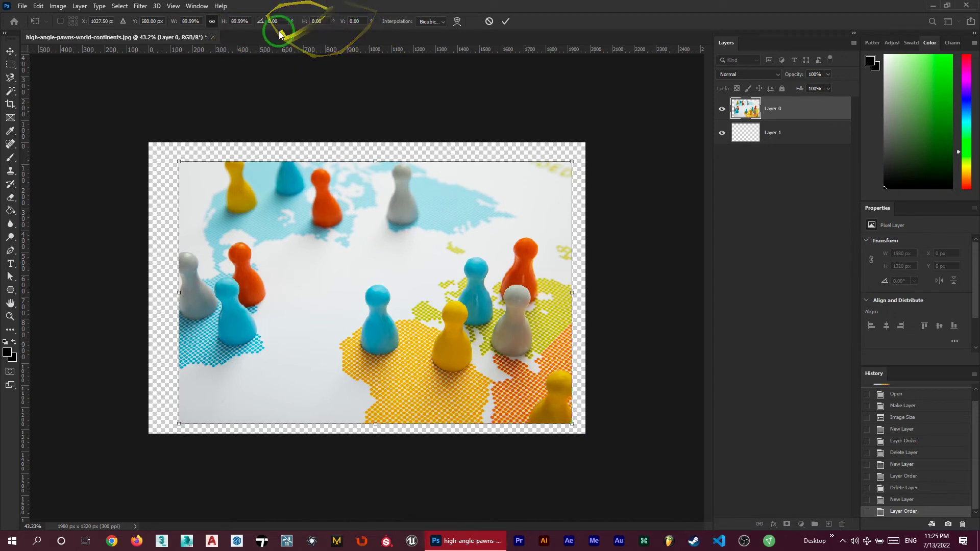
pyautogui.click(505, 21)
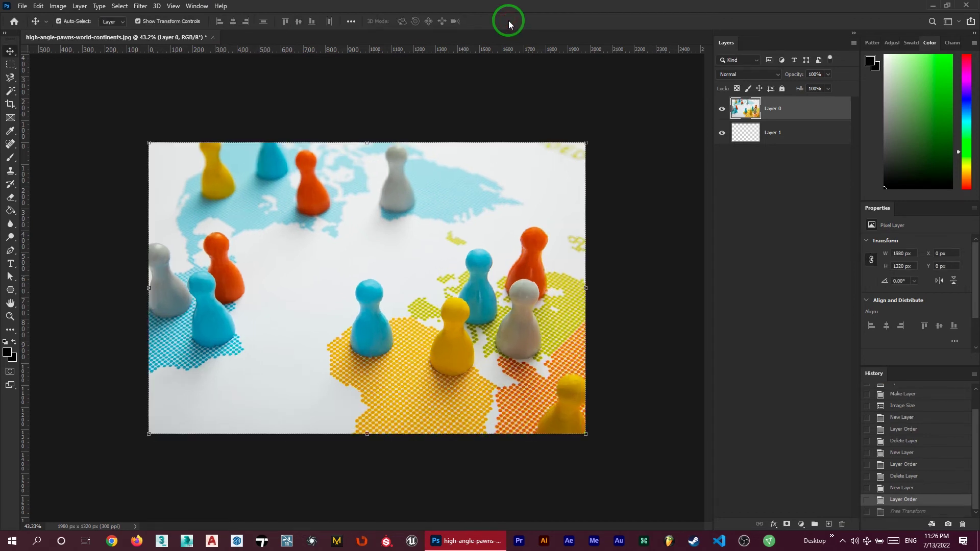